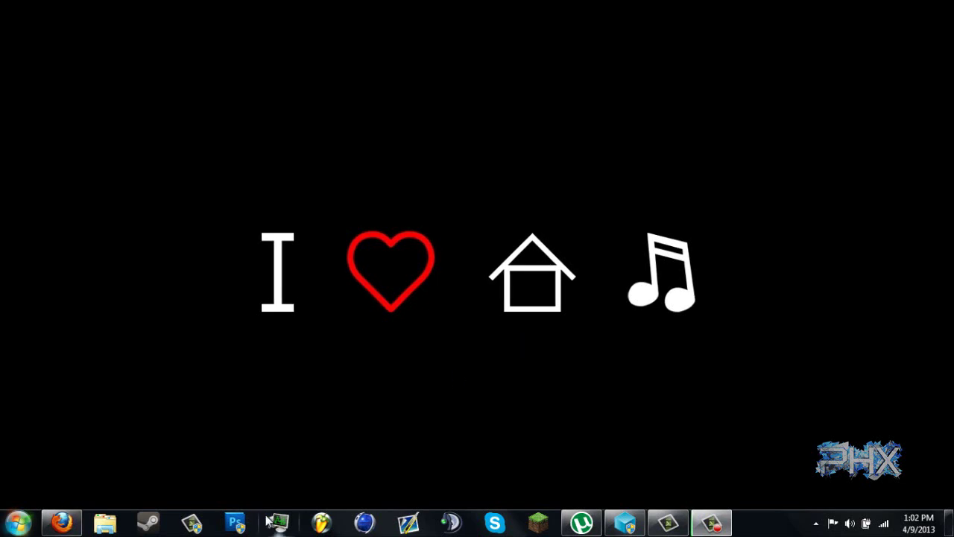
left_click(624, 523)
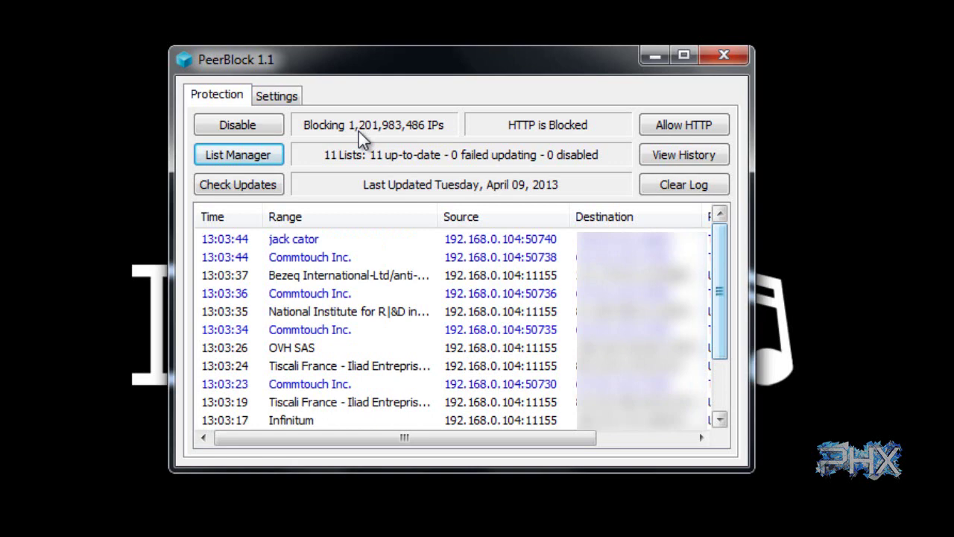
Open PeerBlock's List Manager and start a new blocklist entry with the Description field focused
left_click(279, 157)
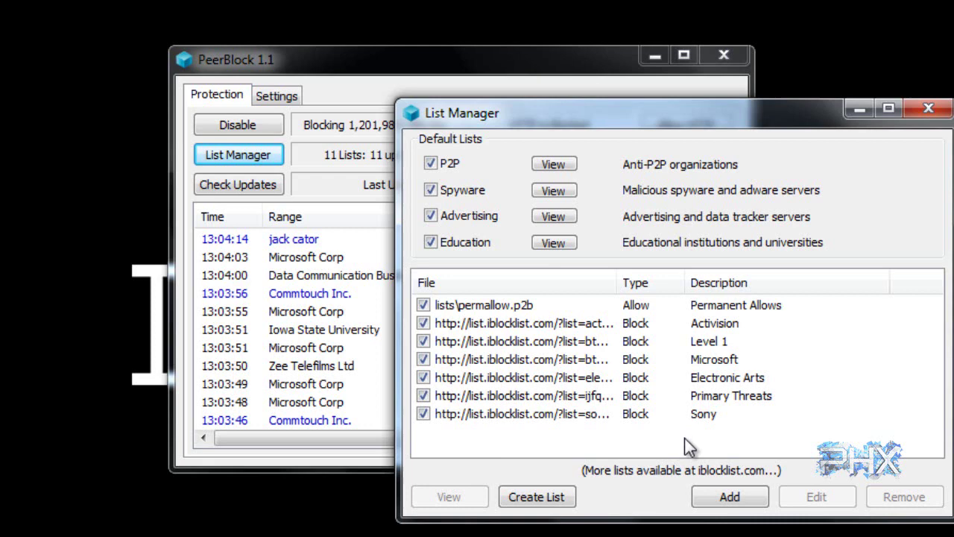
left_click(731, 497)
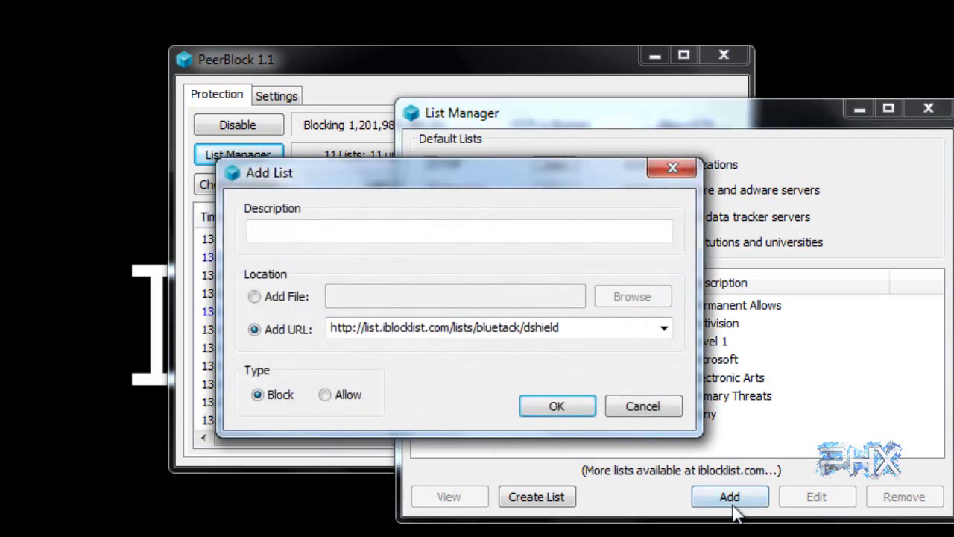
left_click(427, 230)
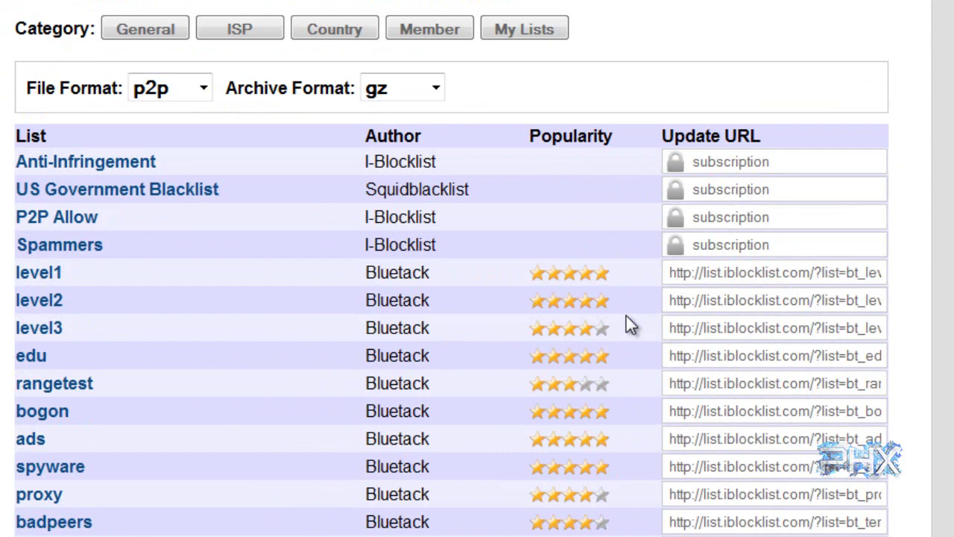
Scroll through the iblocklist.com table of Bluetack lists and their update URLs
scroll(626, 317, "down", 1)
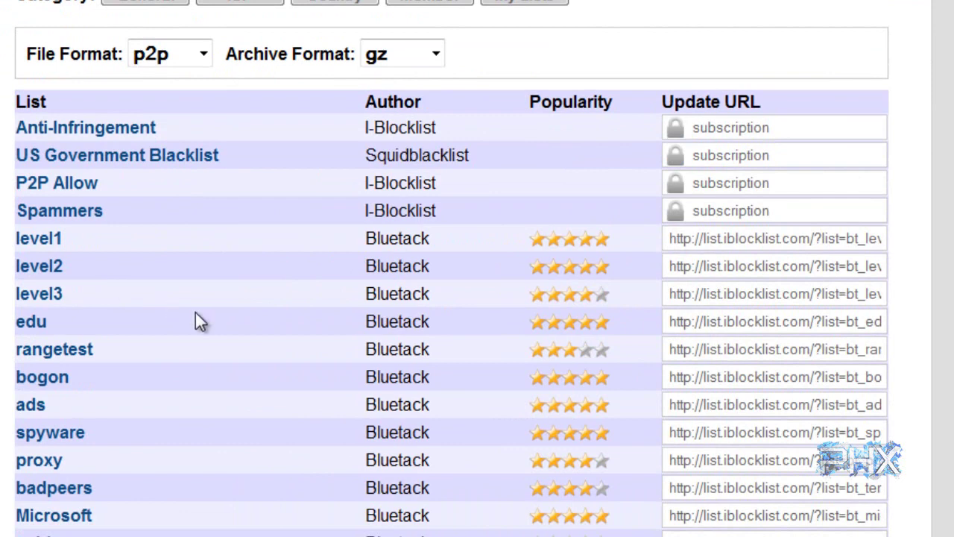
scroll(199, 322, "down", 4)
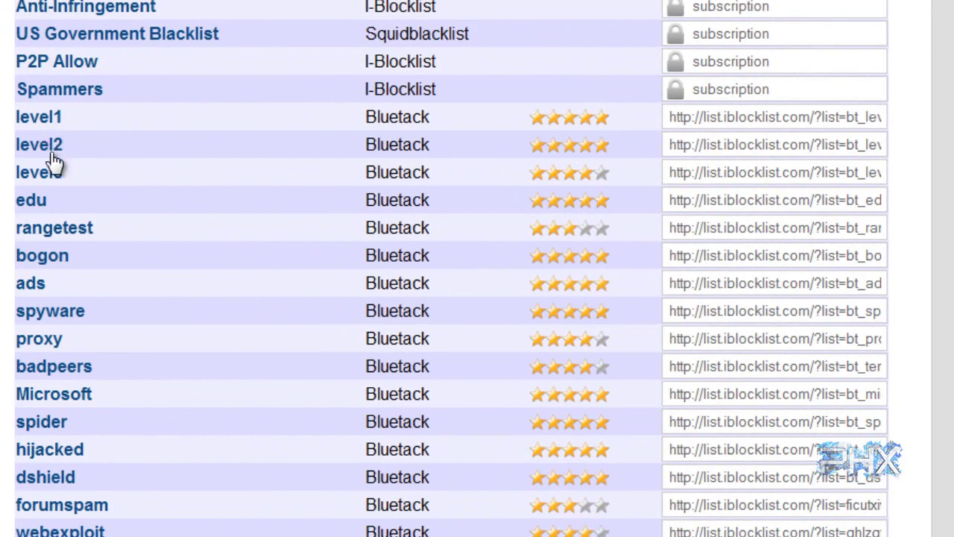
scroll(119, 224, "down", 6)
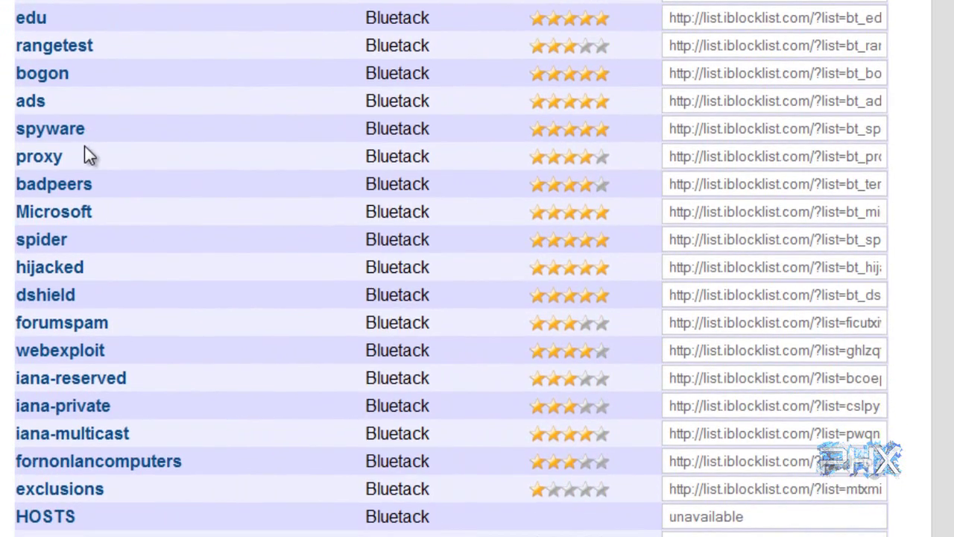
scroll(86, 157, "down", 3)
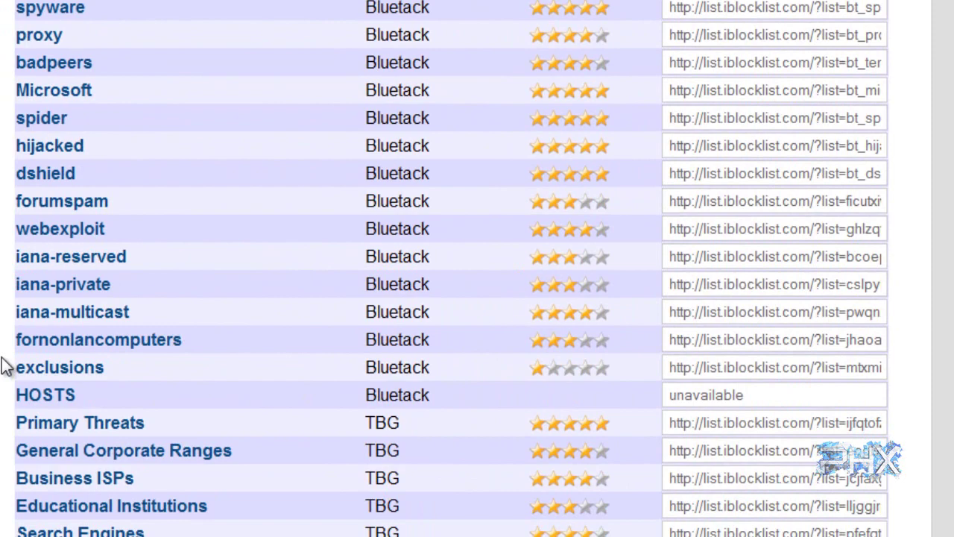
scroll(4, 366, "down", 1)
scroll(352, 460, "down", 3)
scroll(202, 504, "down", 3)
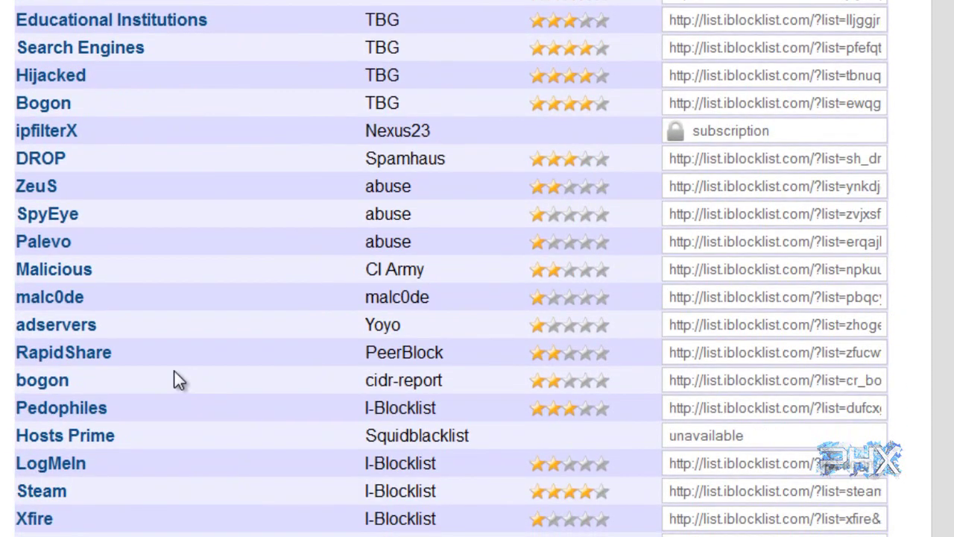
scroll(59, 414, "down", 2)
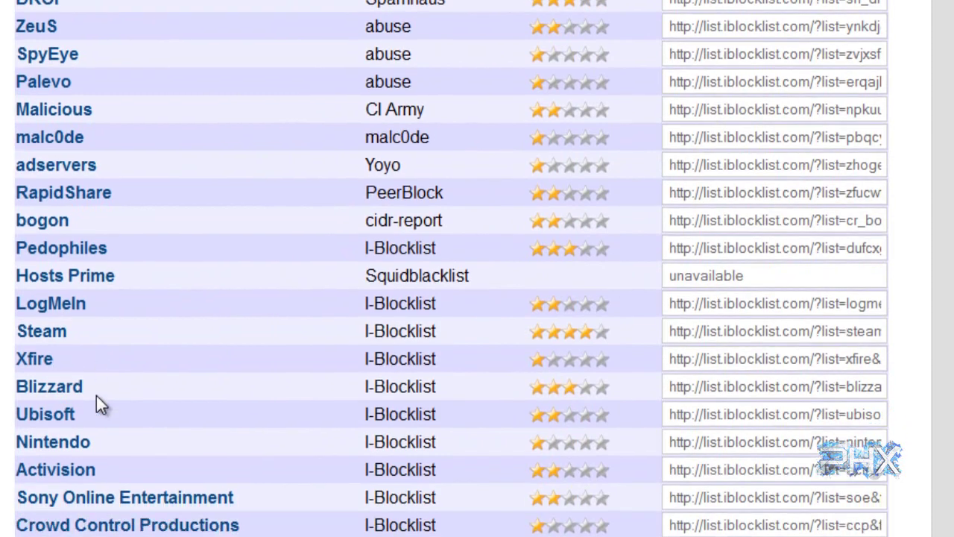
scroll(96, 395, "down", 3)
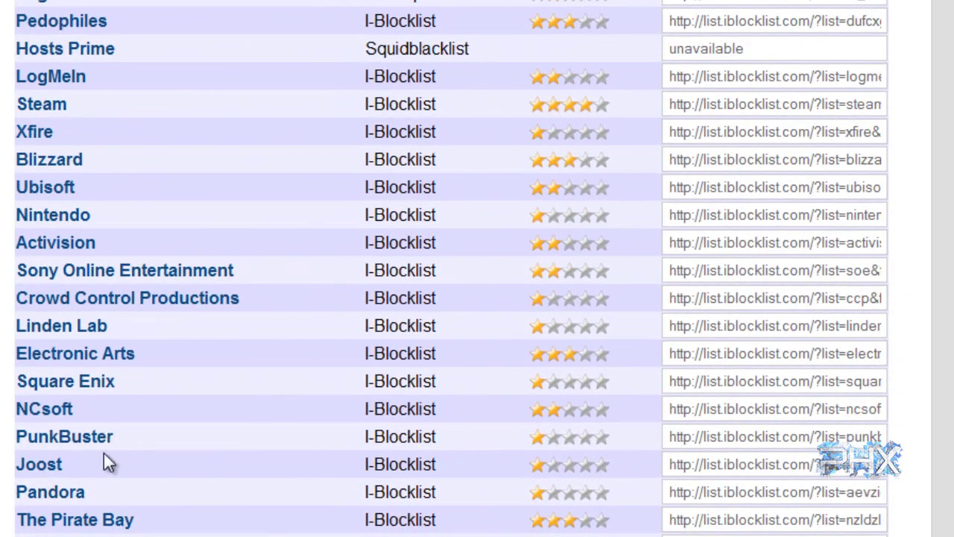
scroll(106, 457, "up", 6)
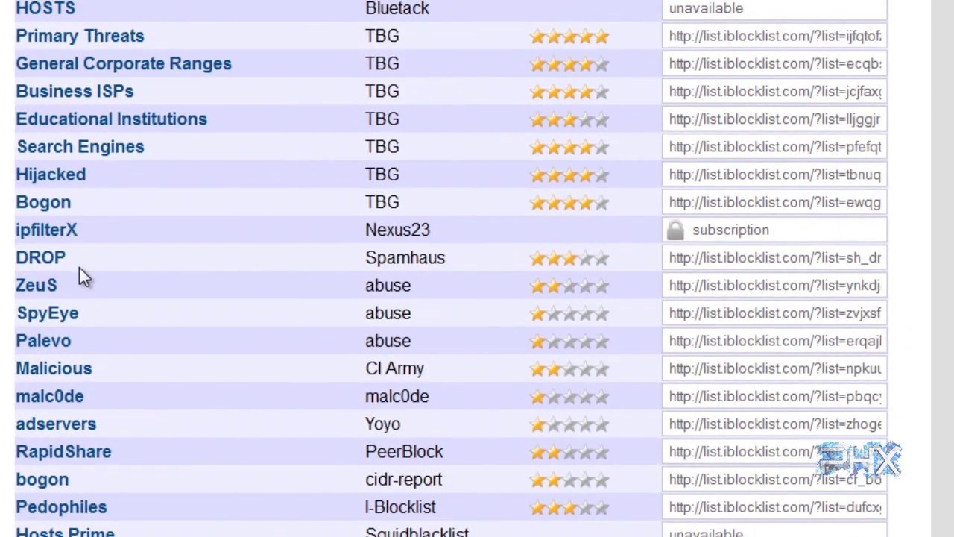
scroll(79, 267, "up", 2)
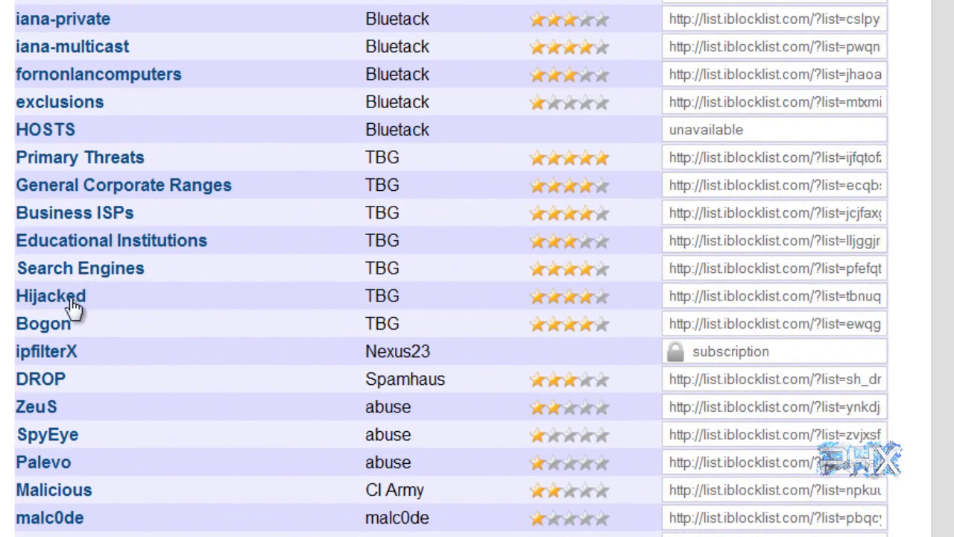
scroll(90, 306, "up", 2)
scroll(96, 341, "up", 2)
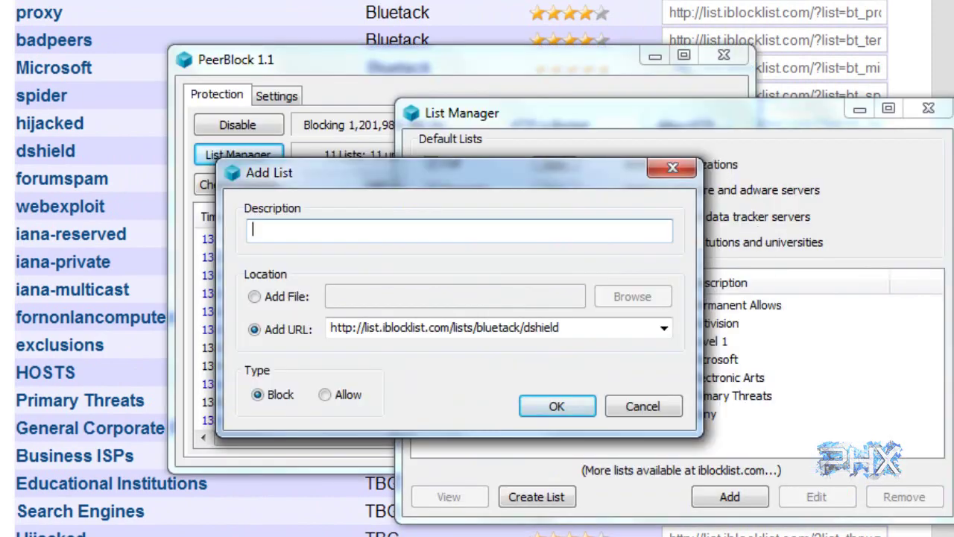
Cancel the pending new-blocklist entry for now
left_click(673, 168)
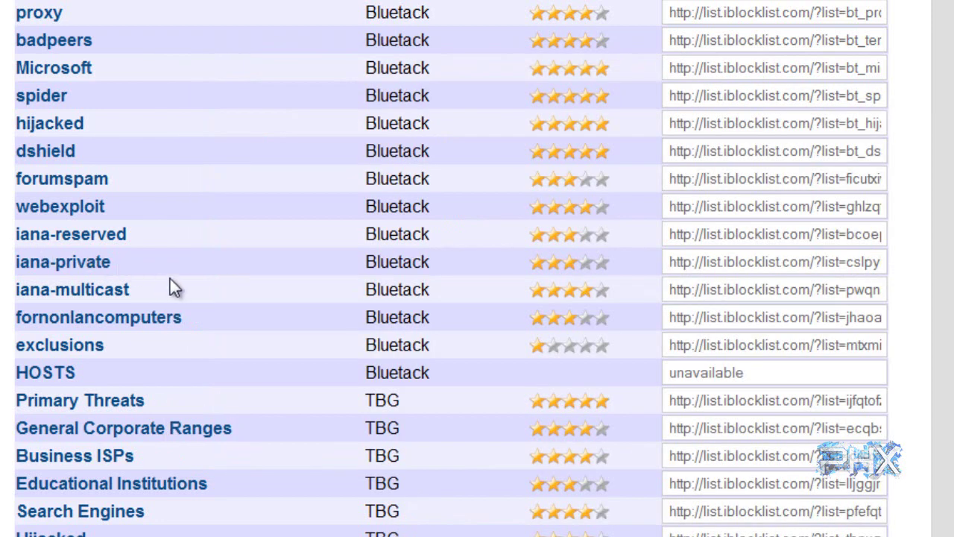
scroll(179, 287, "up", 3)
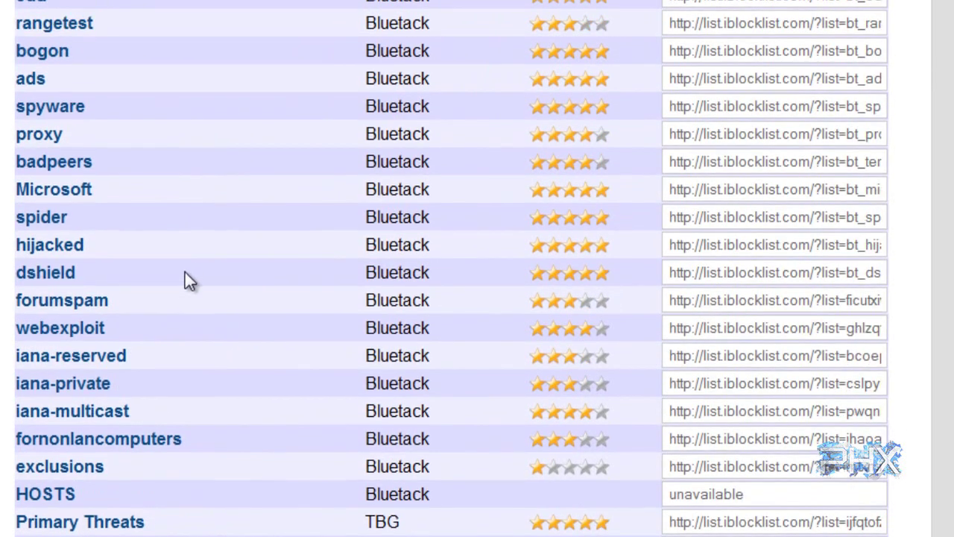
scroll(187, 273, "up", 3)
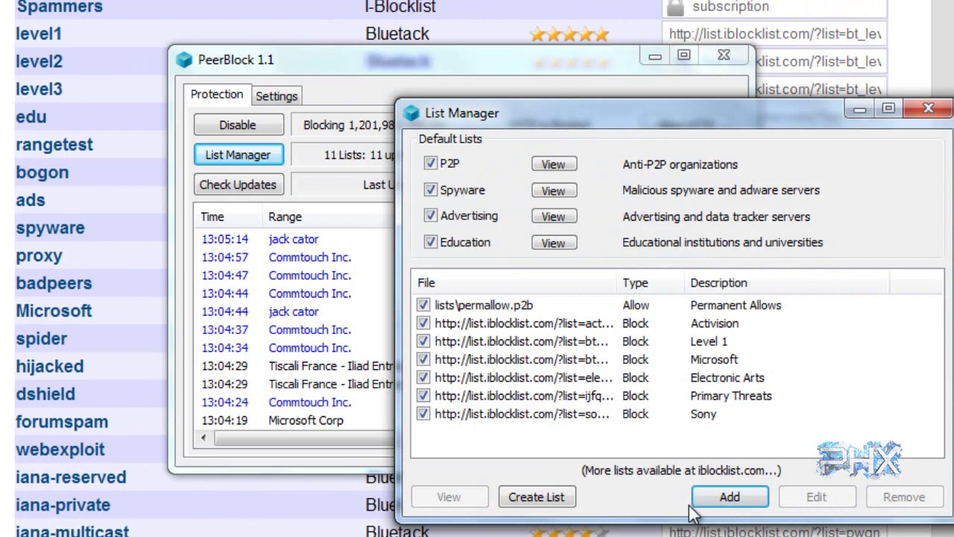
Add a blocklist named 'Bad Peers' using the pasted badpeers update URL
left_click(727, 496)
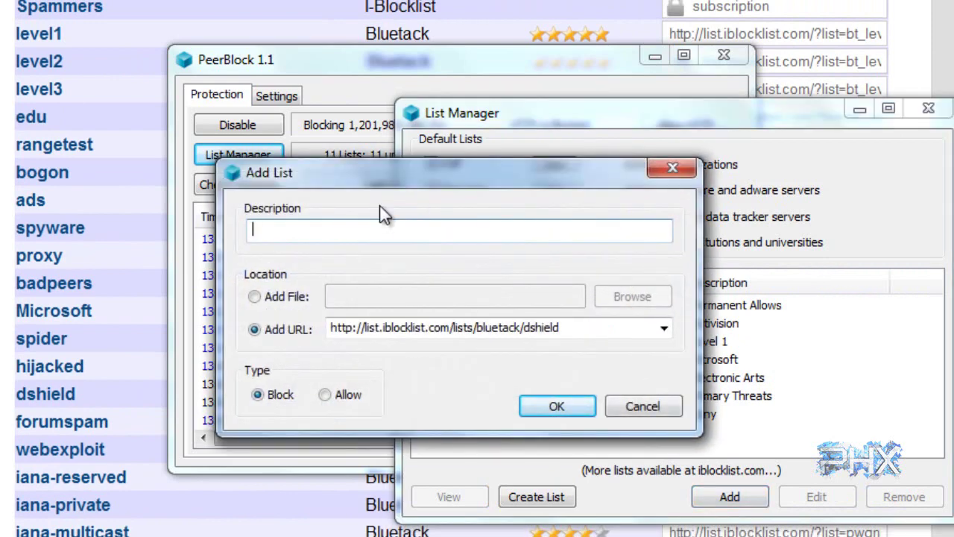
type("Bee")
key("BackSpace")
key("BackSpace")
type("ad Peers")
key("Tab")
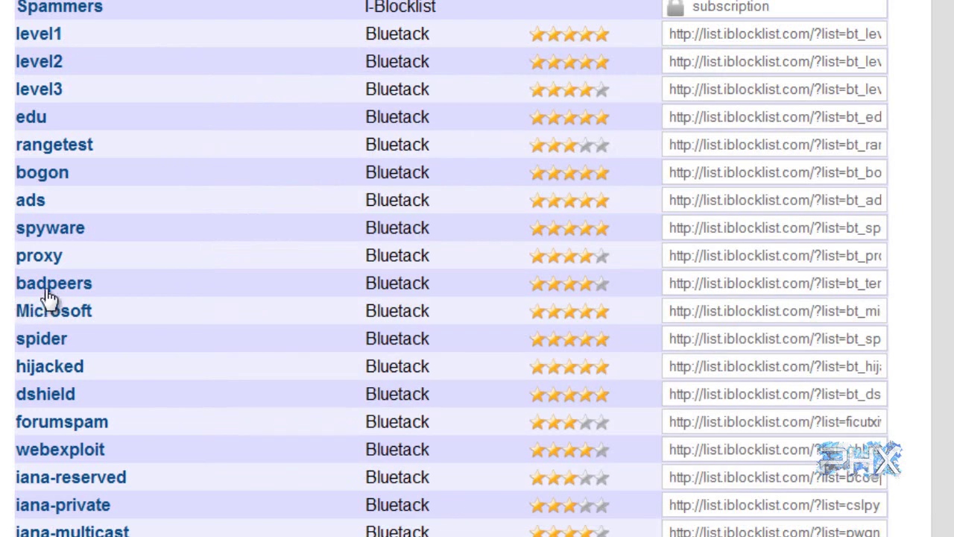
left_click(681, 291)
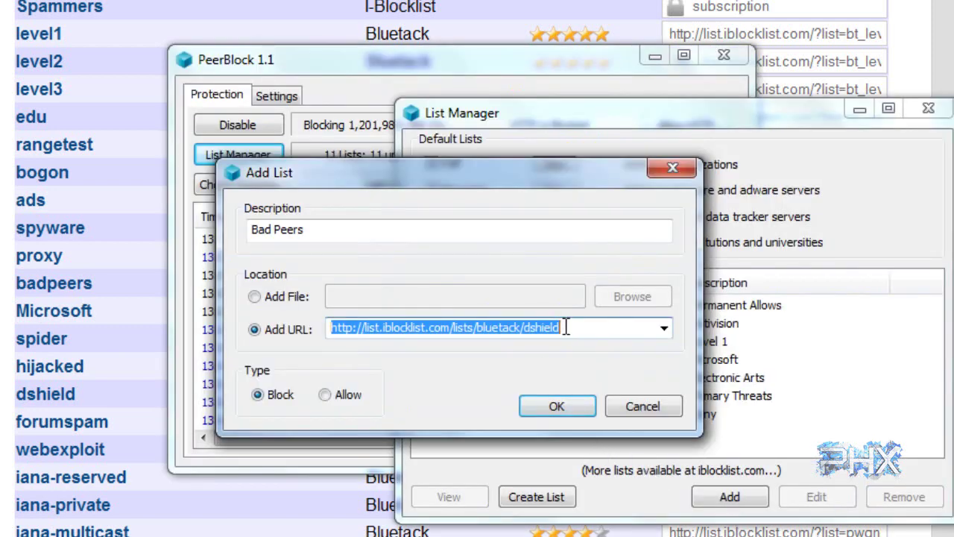
type("http://list.iblocklist.com/?list=bt_templist&fileformat=p2p&archiveformat=gz")
left_click(574, 407)
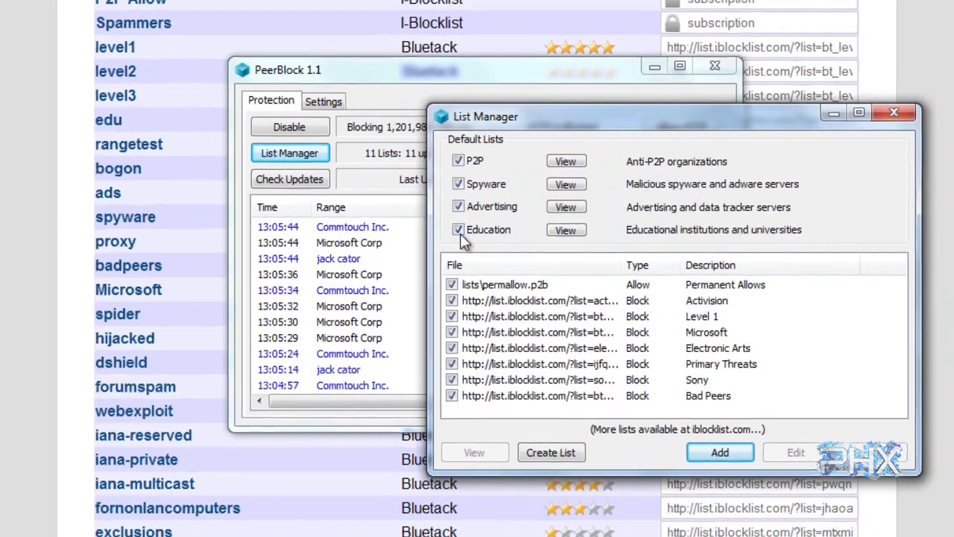
Disable the edu list, then let the blocklist update run and finish
left_click(430, 243)
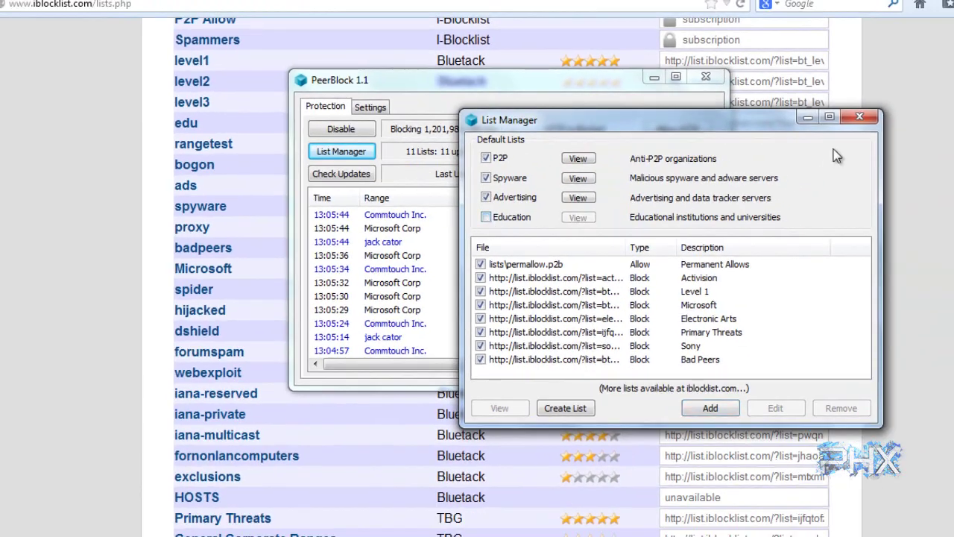
left_click(859, 117)
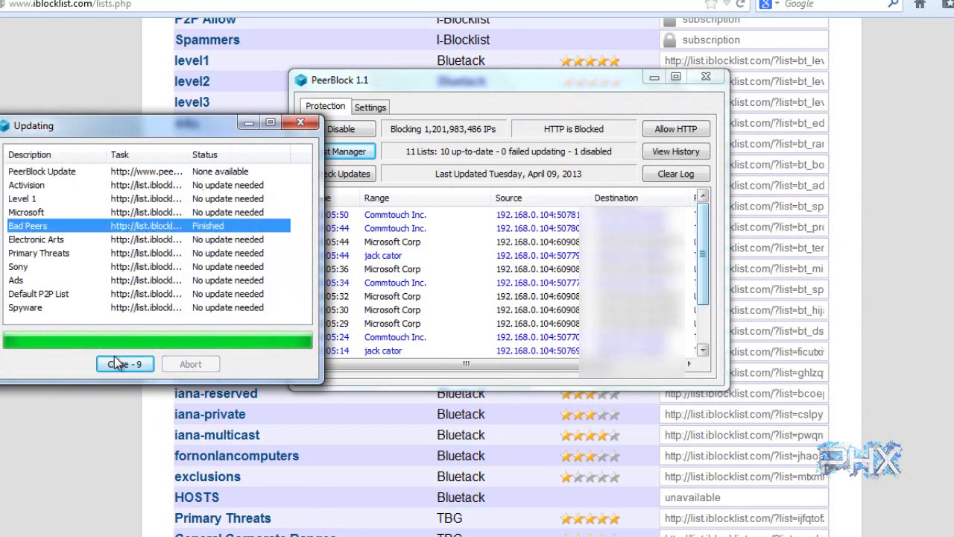
left_click(117, 362)
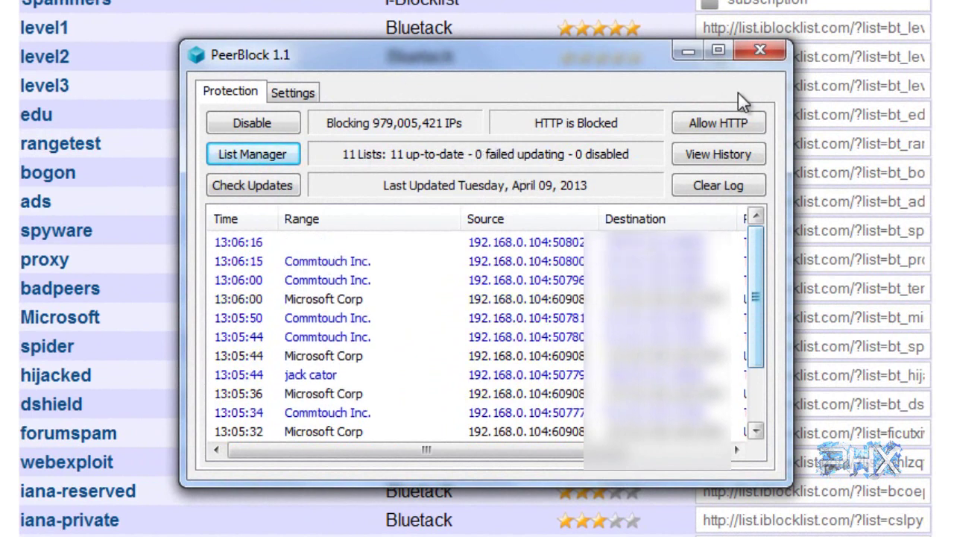
Minimize PeerBlock to bring the Firefox I-Blocklist lists page forward
left_click(691, 59)
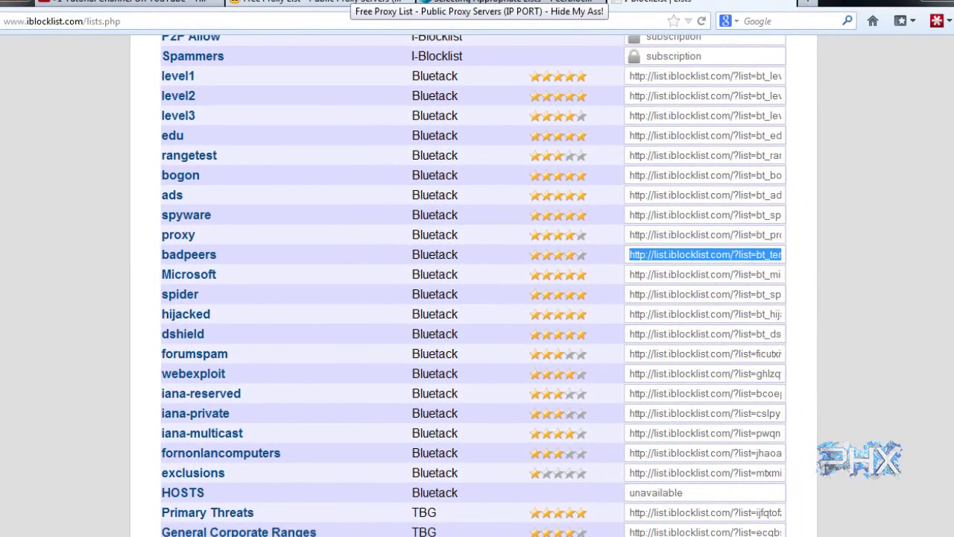
Switch to the Hide My Ass free proxy list and scroll down to its IP/port table
left_click(350, 3)
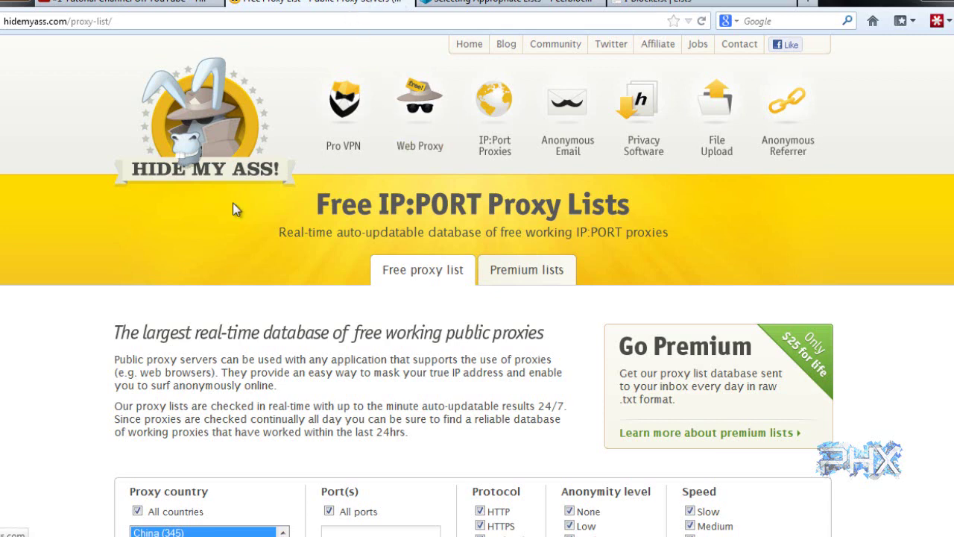
scroll(233, 202, "down", 3)
scroll(234, 206, "down", 2)
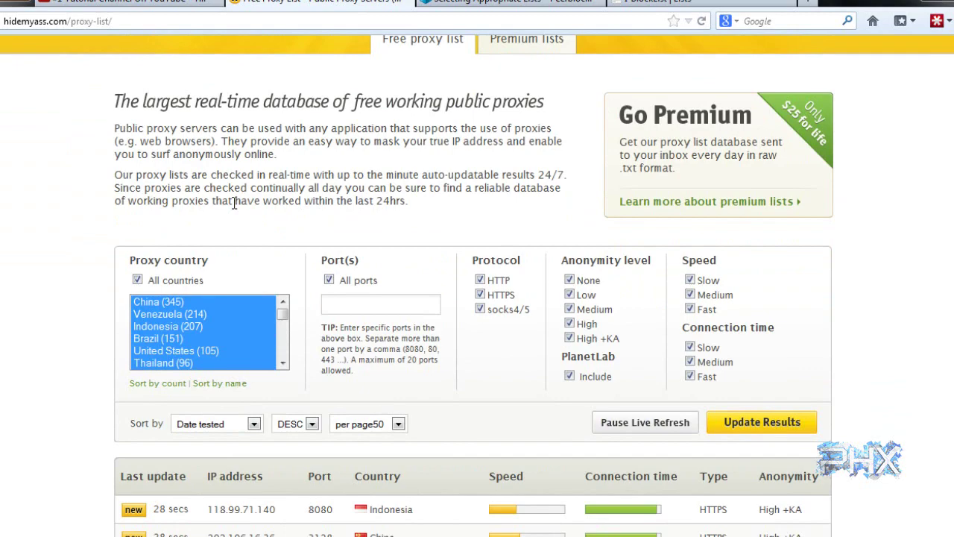
scroll(235, 203, "down", 4)
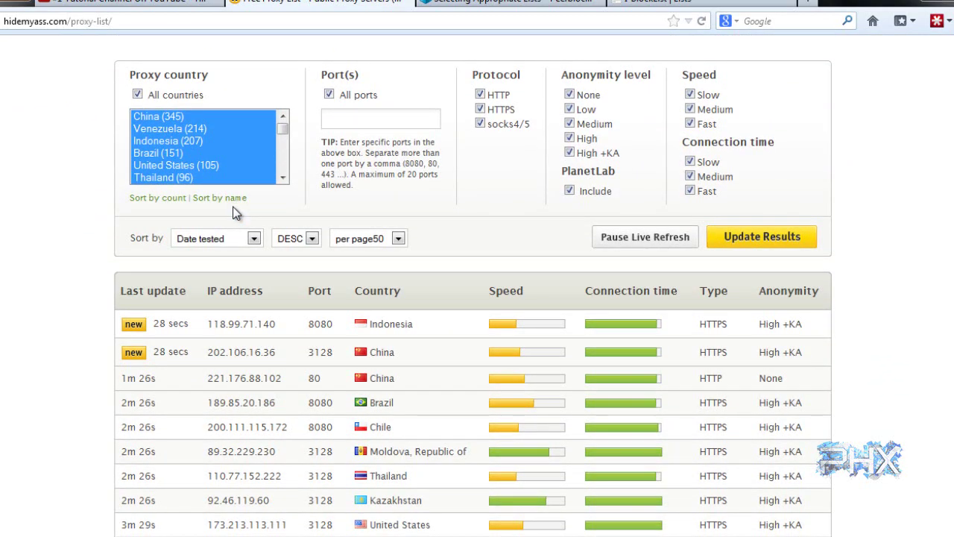
scroll(234, 211, "down", 7)
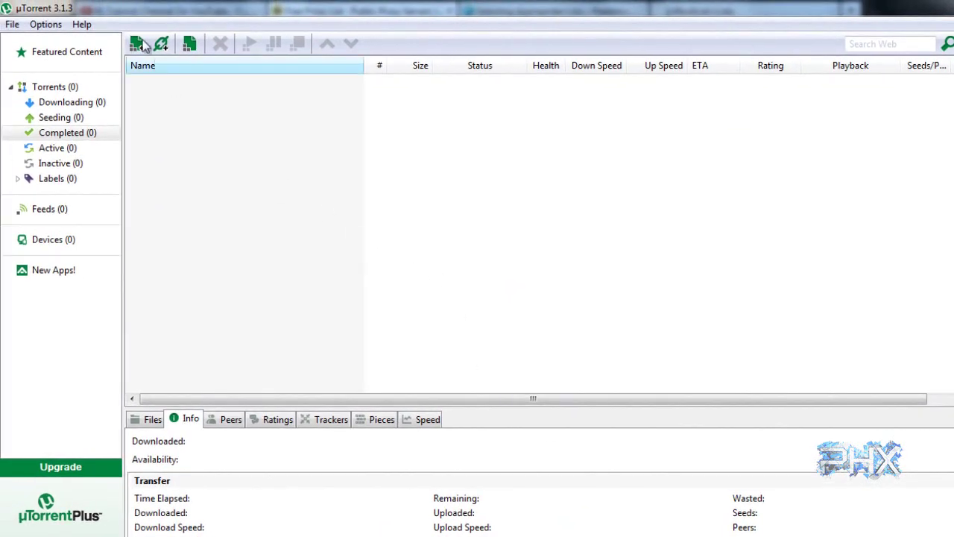
Open uTorrent's Preferences and go to the Connection settings page
left_click(45, 24)
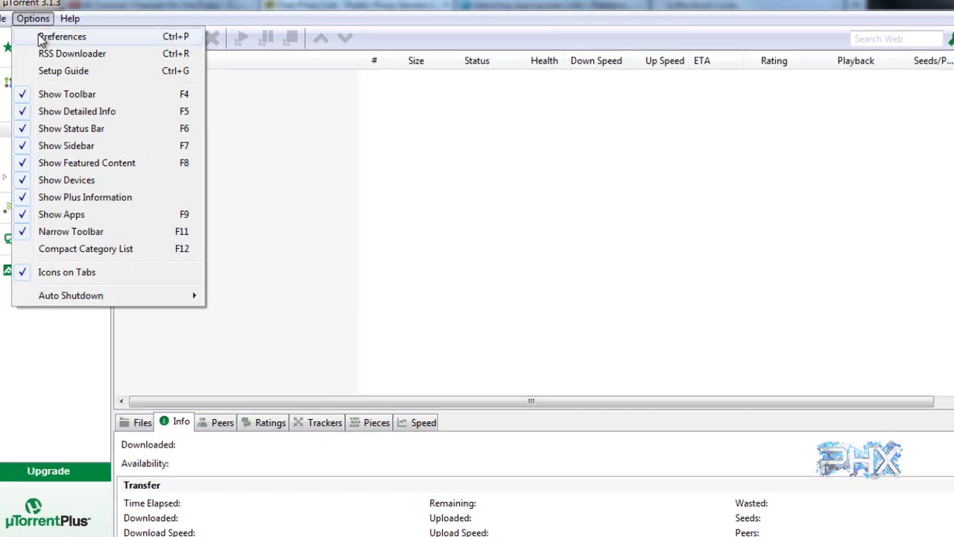
left_click(54, 41)
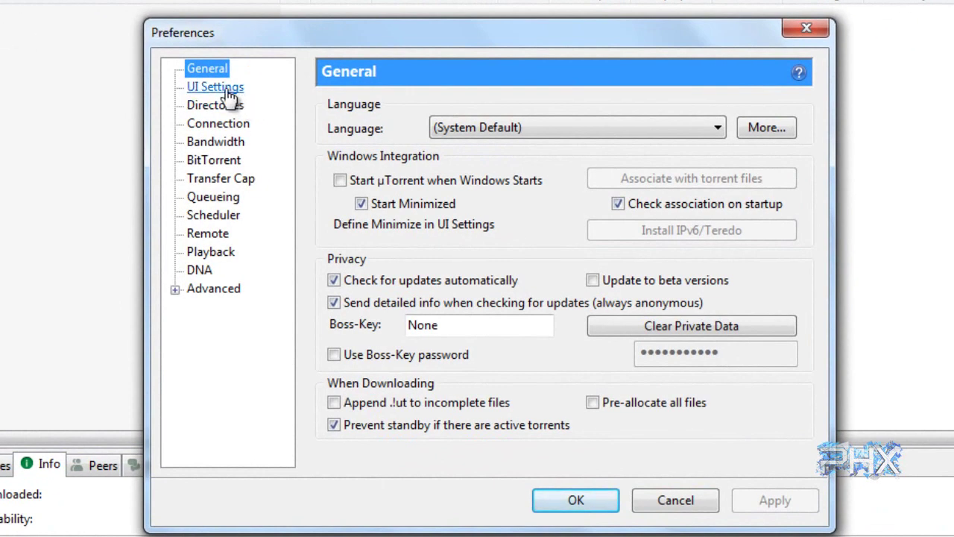
left_click(224, 88)
left_click(227, 107)
left_click(227, 123)
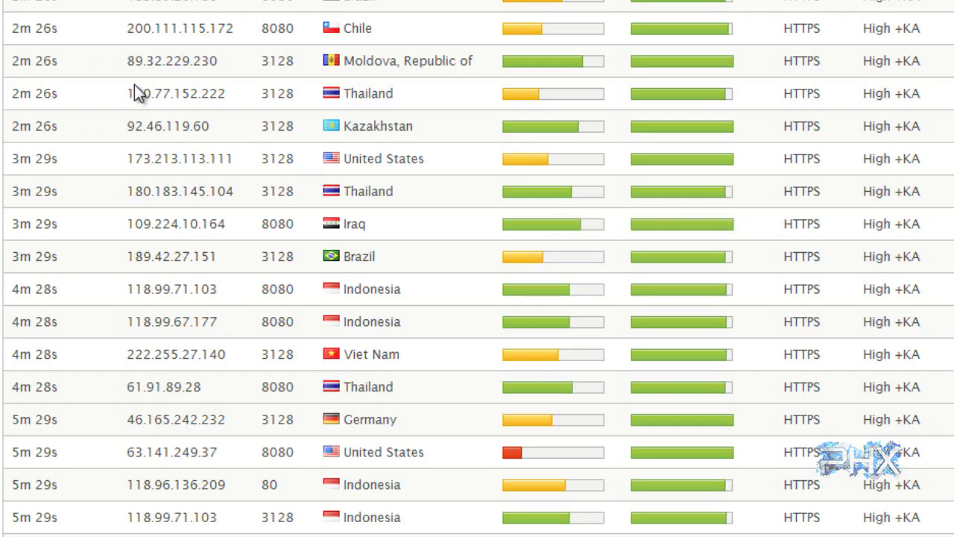
Copy the Thailand proxy's IP address and enter it with its port as the proxy server
left_click_drag(126, 93, 221, 98)
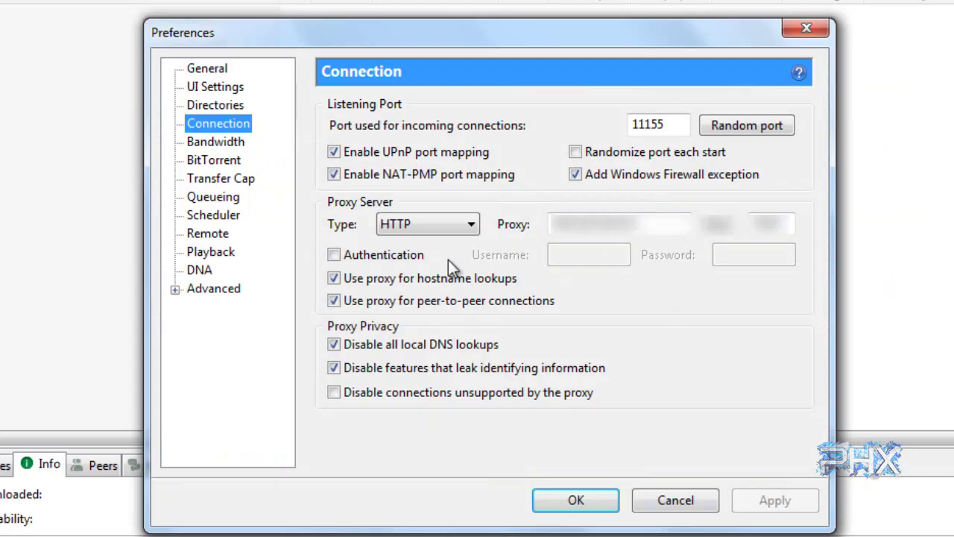
left_click(672, 221)
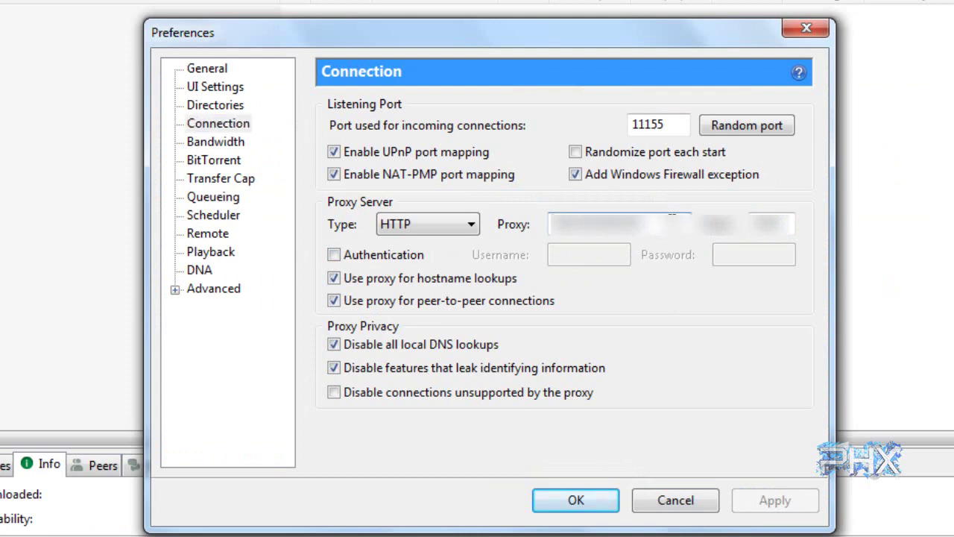
left_click(768, 222)
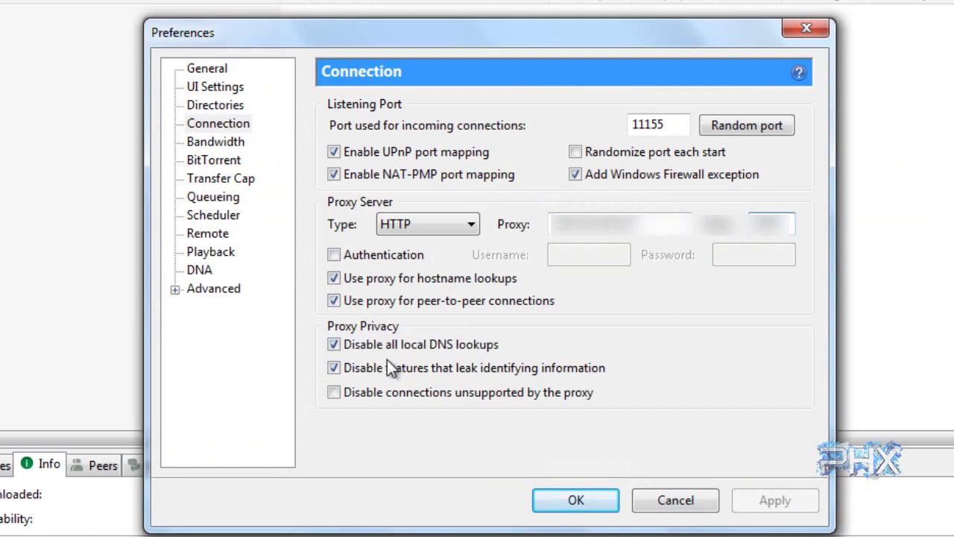
Set outgoing protocol encryption to Forced on the BitTorrent page
left_click(236, 150)
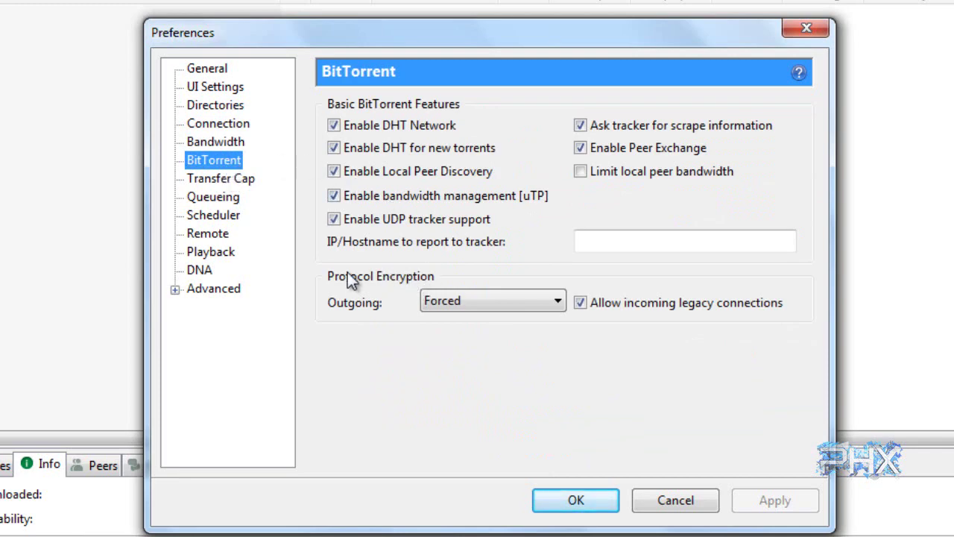
left_click(434, 297)
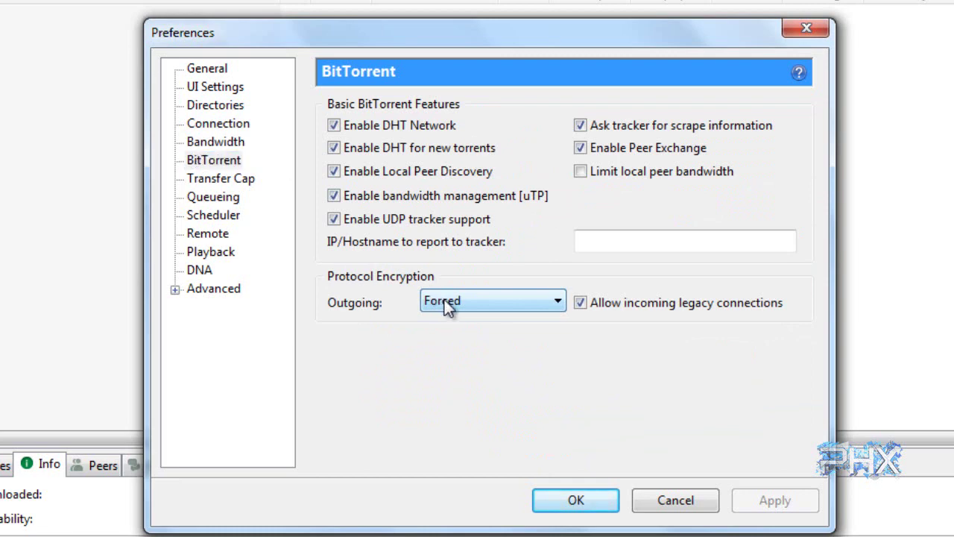
left_click(568, 265)
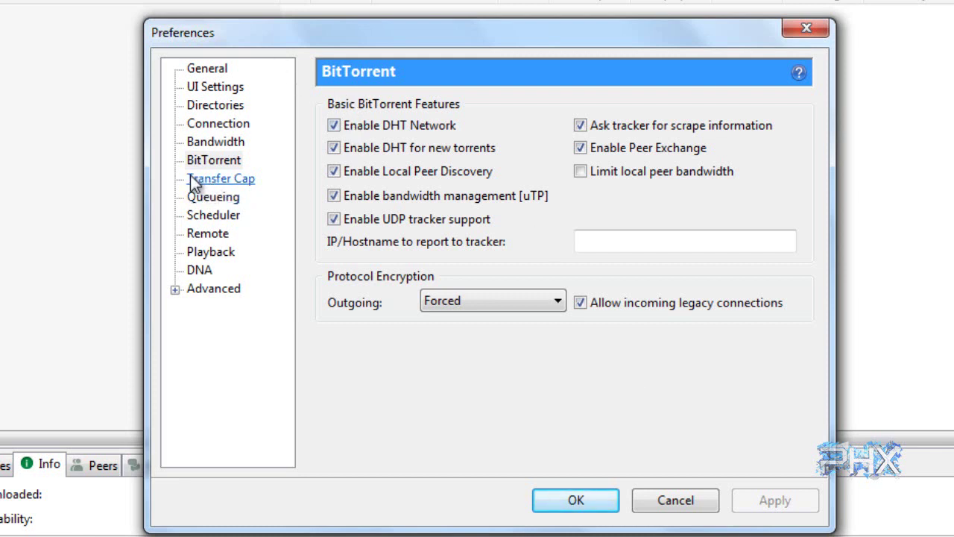
Look over the Queueing, Remote and Advanced pages, then save the preferences with OK
left_click(202, 198)
left_click(204, 233)
left_click(201, 291)
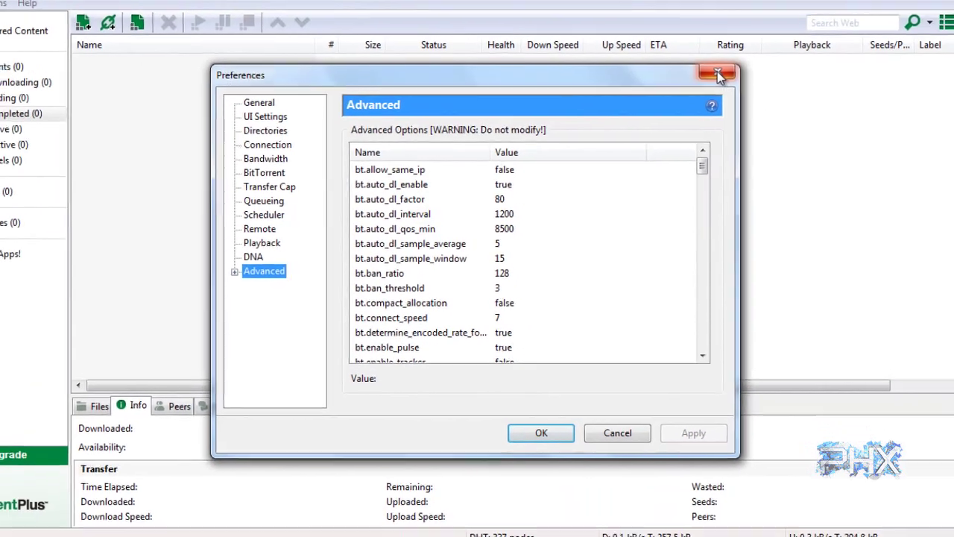
left_click(806, 28)
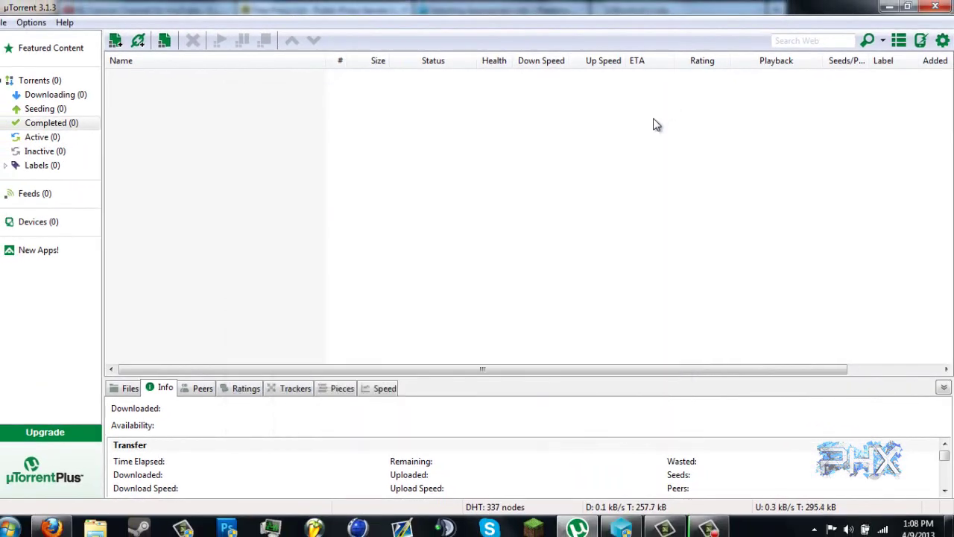
Minimize uTorrent and bring up the tutorial channel's YouTube page in Firefox
left_click(886, 6)
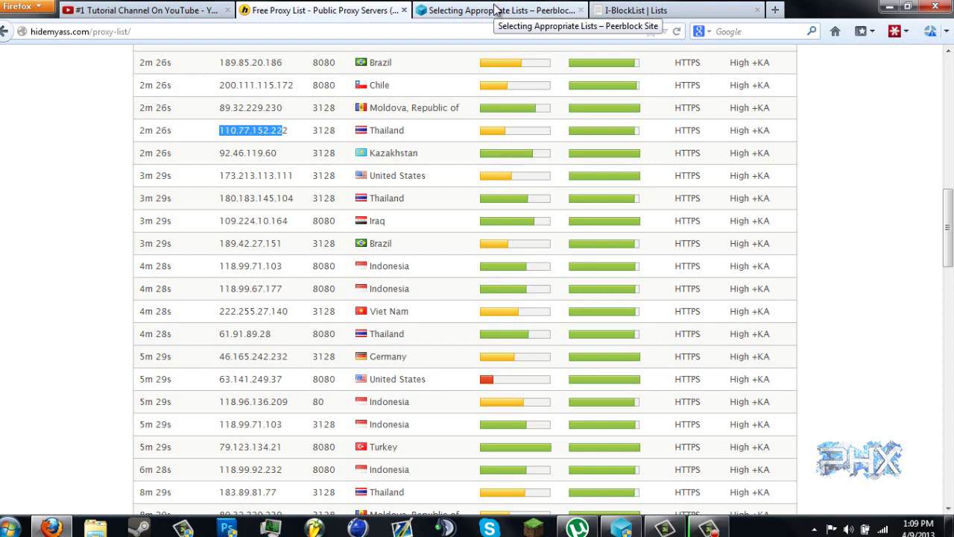
left_click(208, 10)
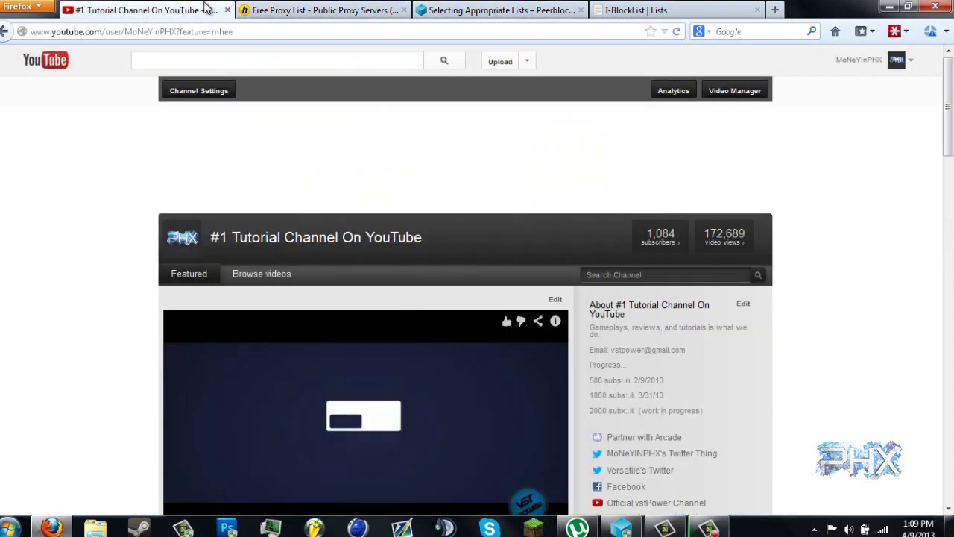
scroll(116, 216, "down", 3)
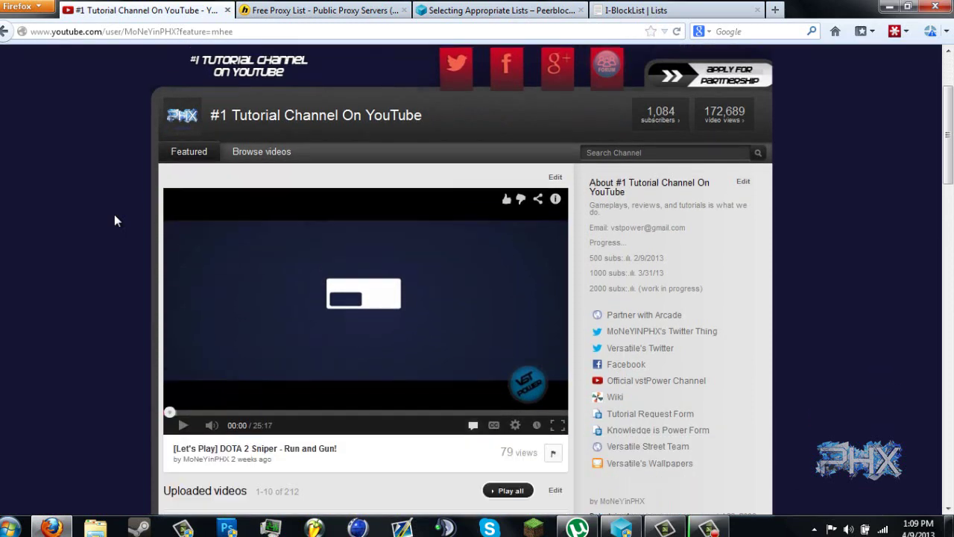
scroll(114, 218, "up", 3)
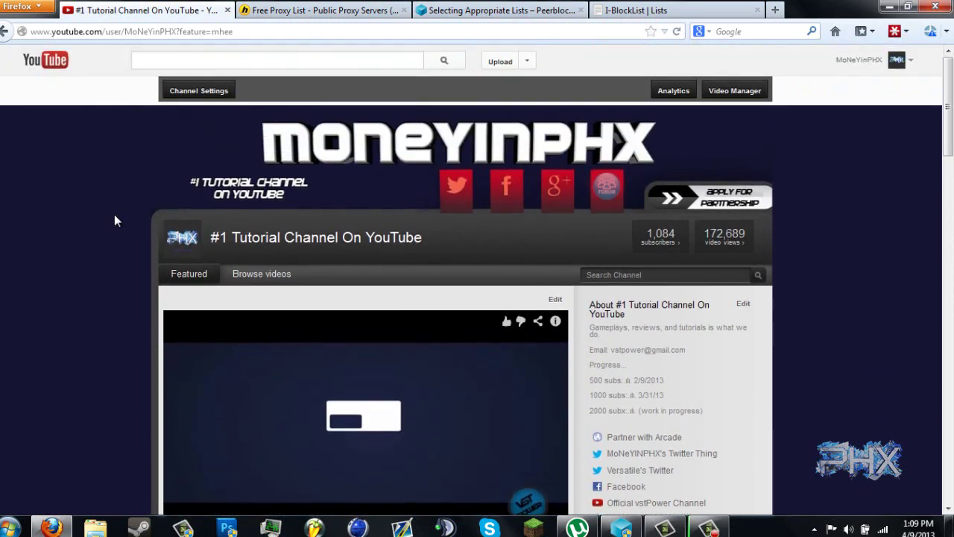